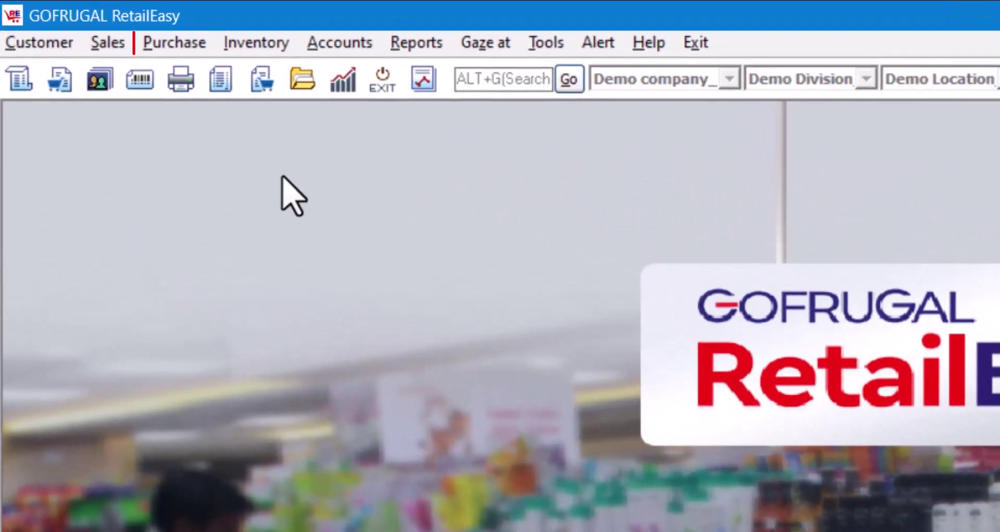
Open the Distributor Master form from Purchase > Masters > Distributor
left_click(175, 46)
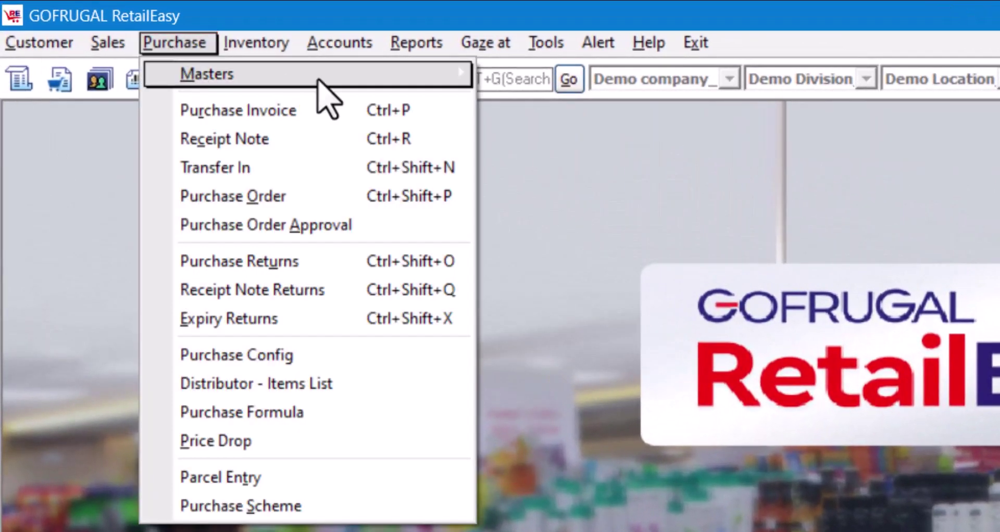
mouse_move(319, 84)
left_click(648, 106)
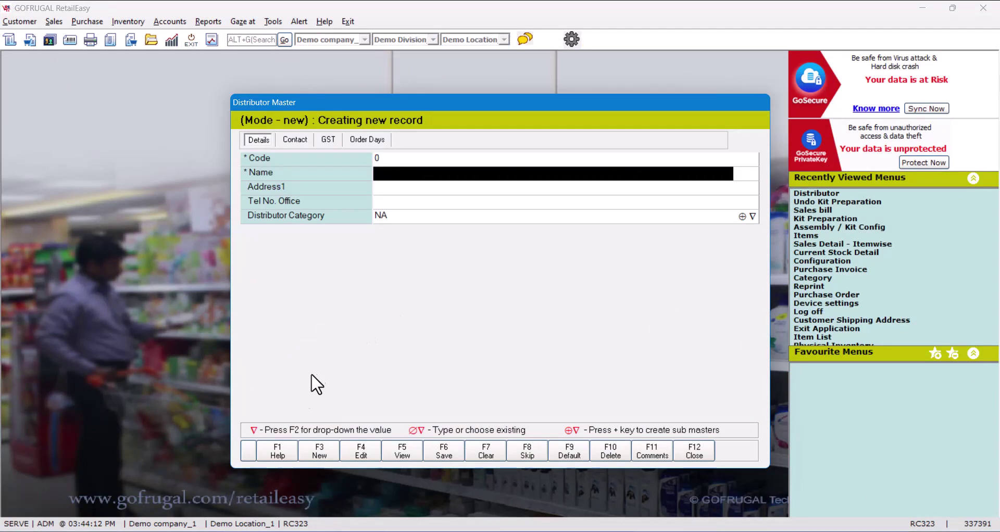
Apply the ManageTab settings with Order Days attributes ticked to show the Order Days tab
left_click(249, 451)
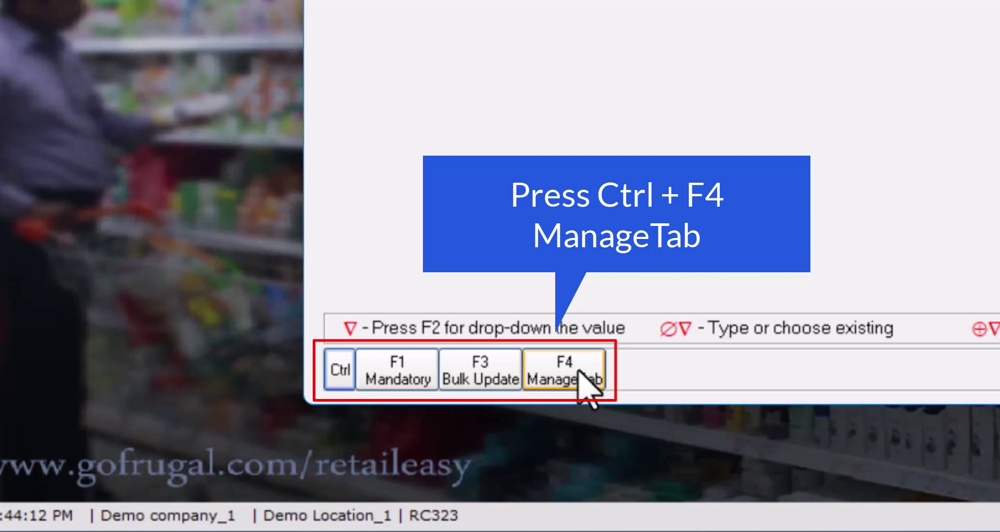
left_click(582, 380)
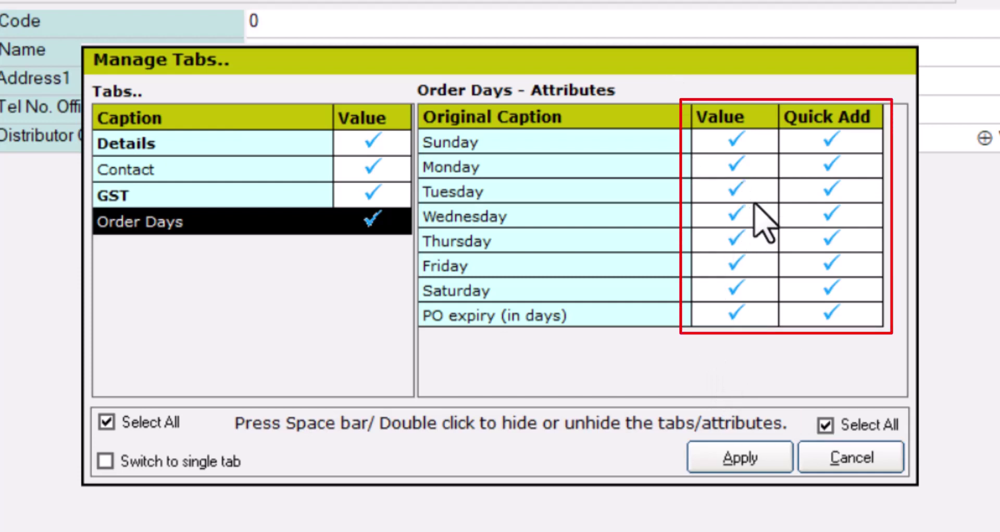
left_click(737, 466)
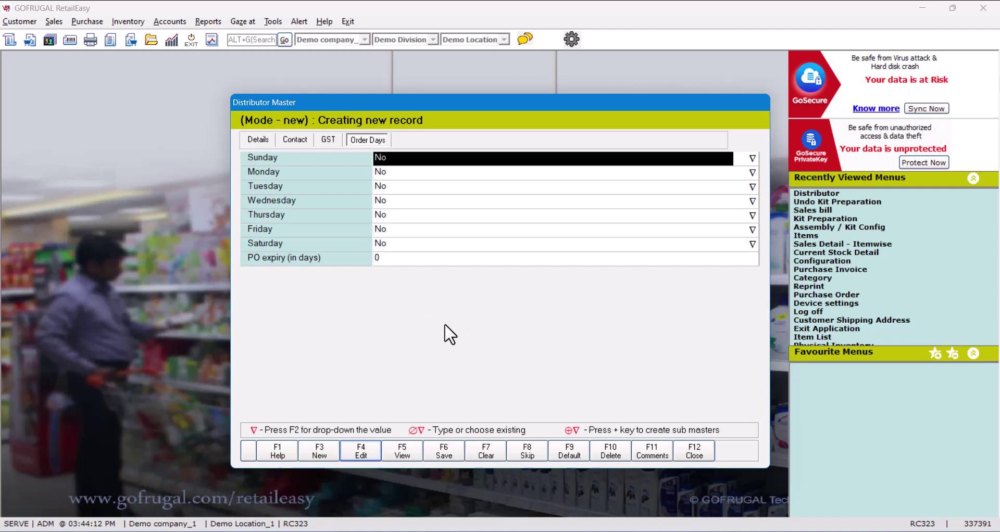
Open distributor SOUMIN for editing and view its Order Days tab
left_click(361, 451)
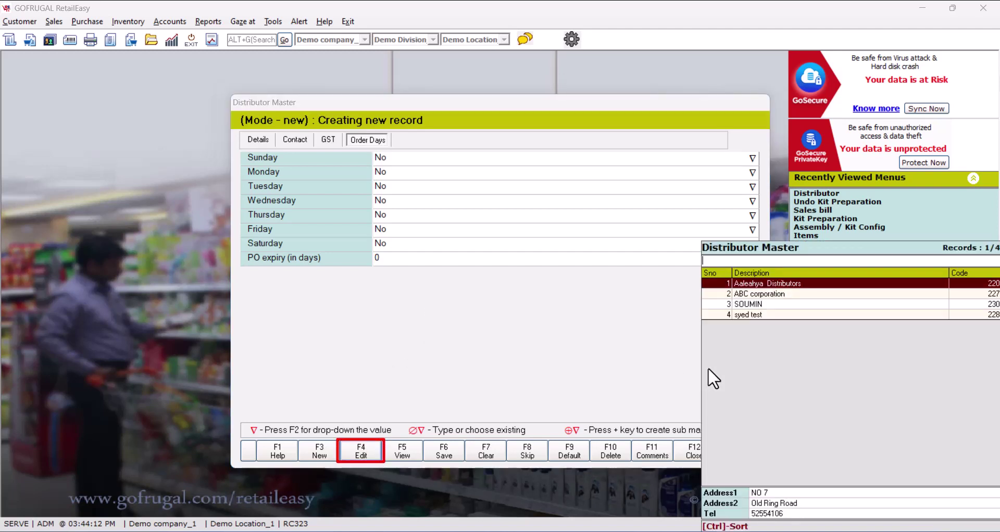
key("Down")
key("Down")
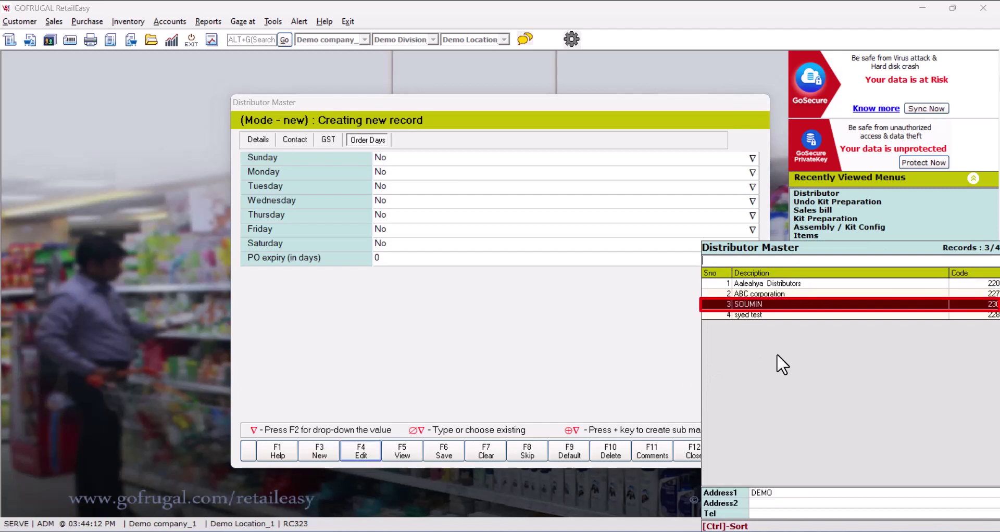
key("Return")
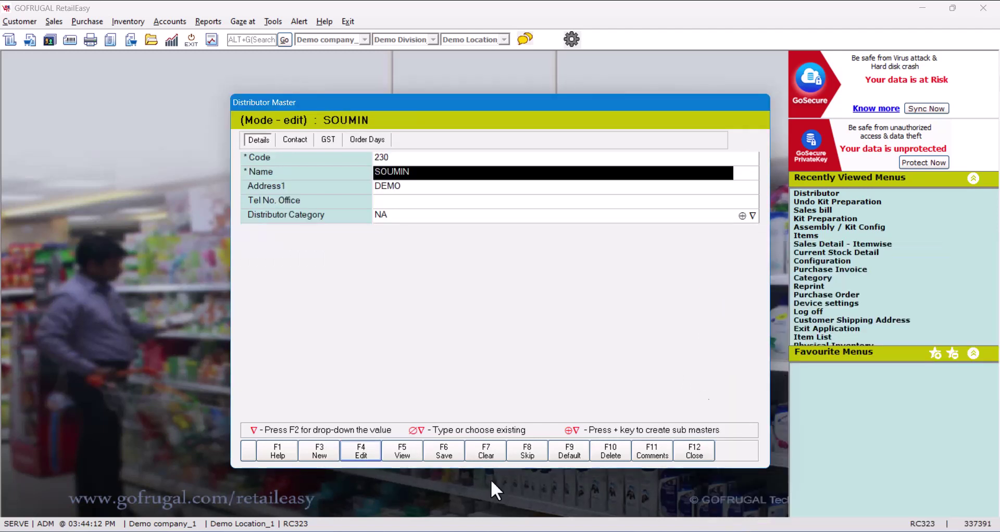
left_click(368, 141)
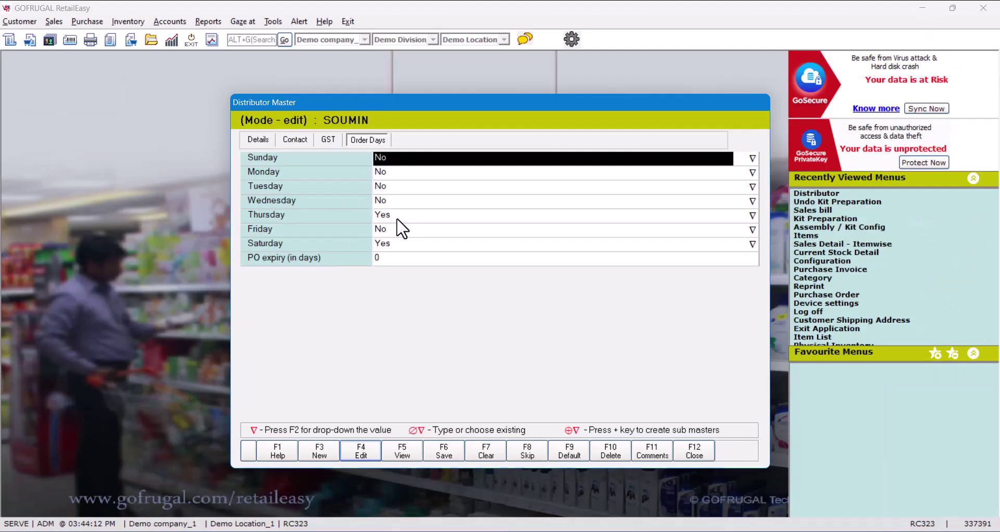
Set SOUMIN's Monday order day to Yes and save the record
left_click(367, 201)
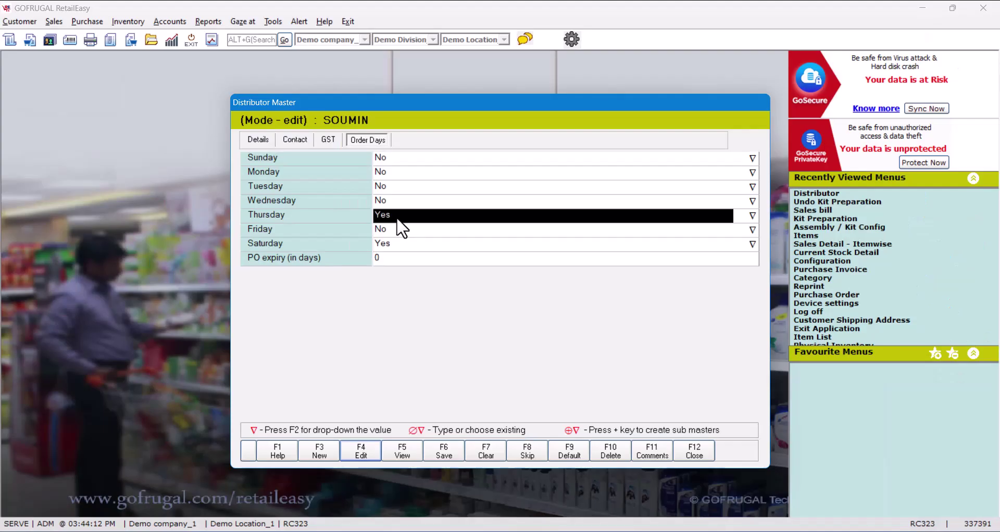
left_click(397, 243)
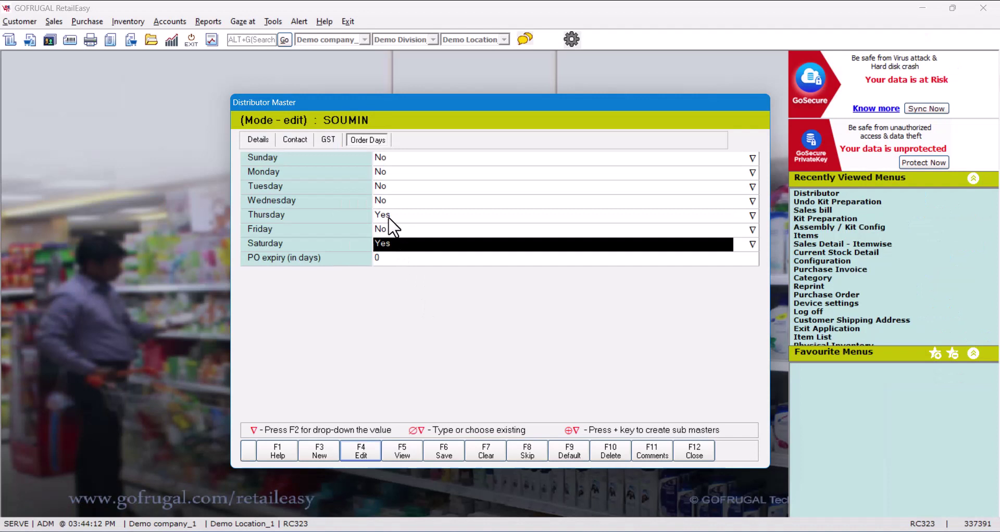
left_click(394, 163)
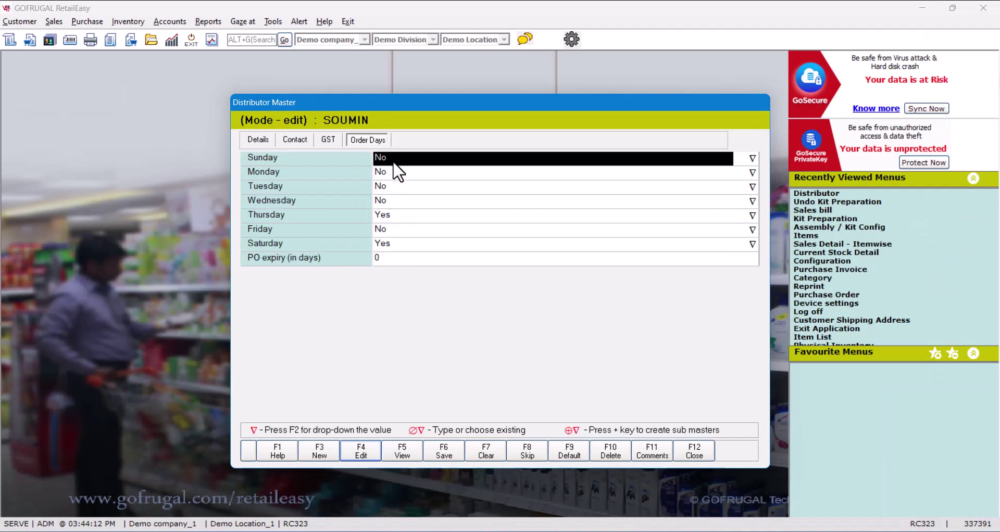
key("Down")
key("F2")
key("Up")
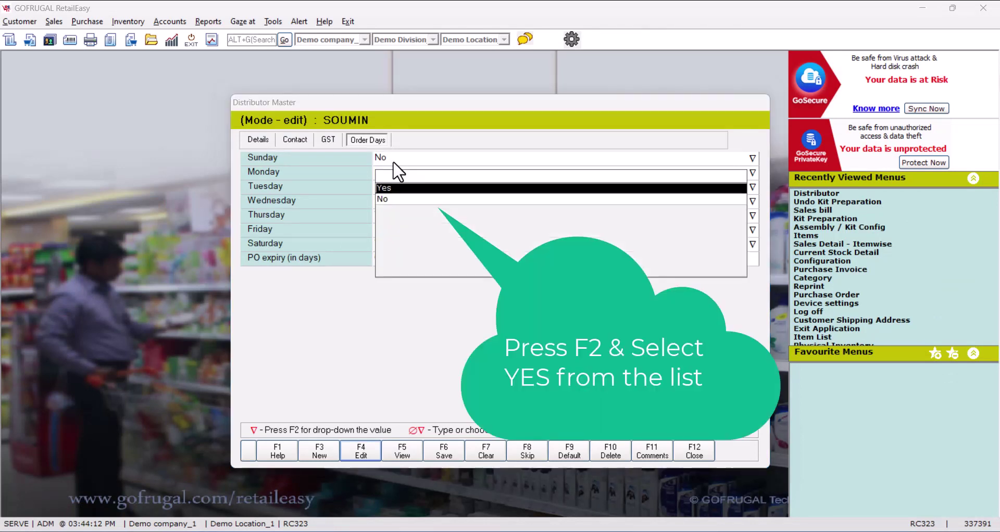
key("Return")
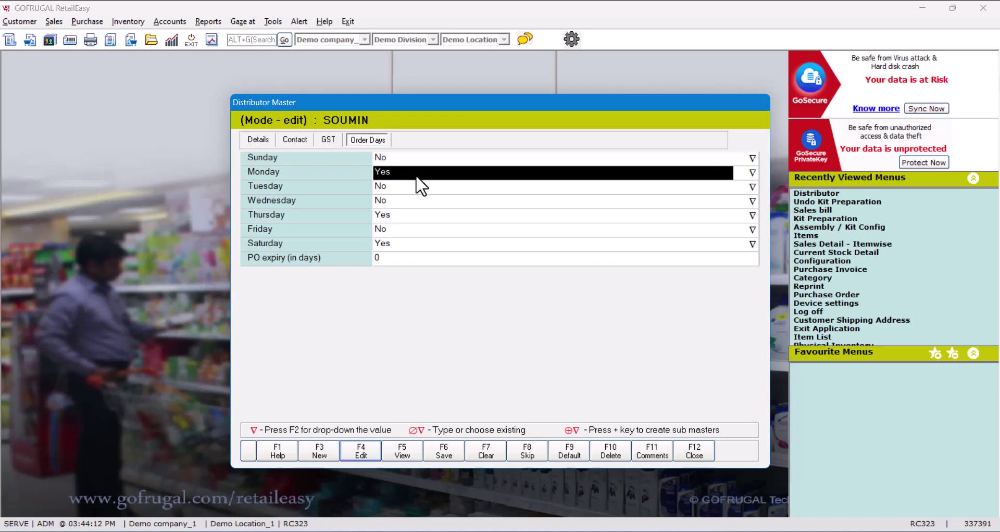
left_click(444, 446)
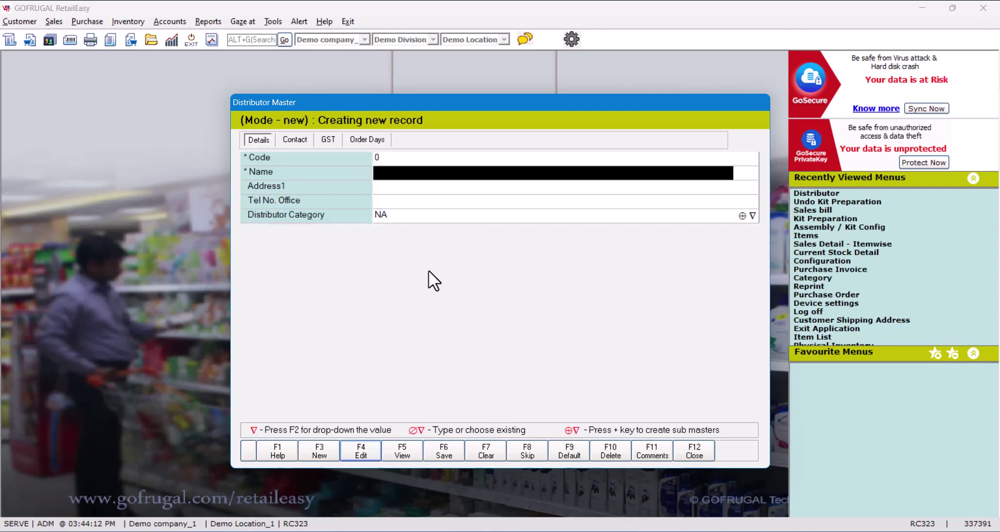
Open the Bulk Update Tool grid listing all distributors
left_click(247, 451)
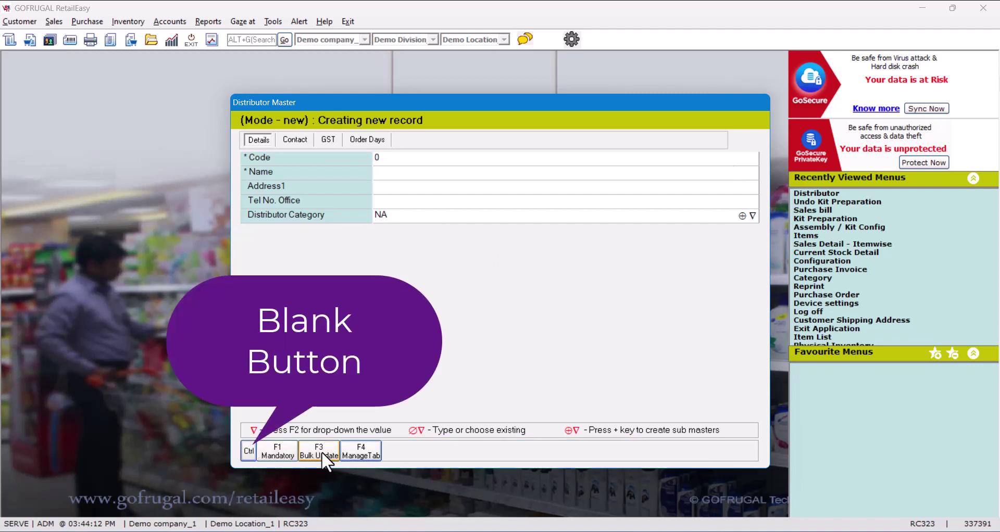
left_click(320, 451)
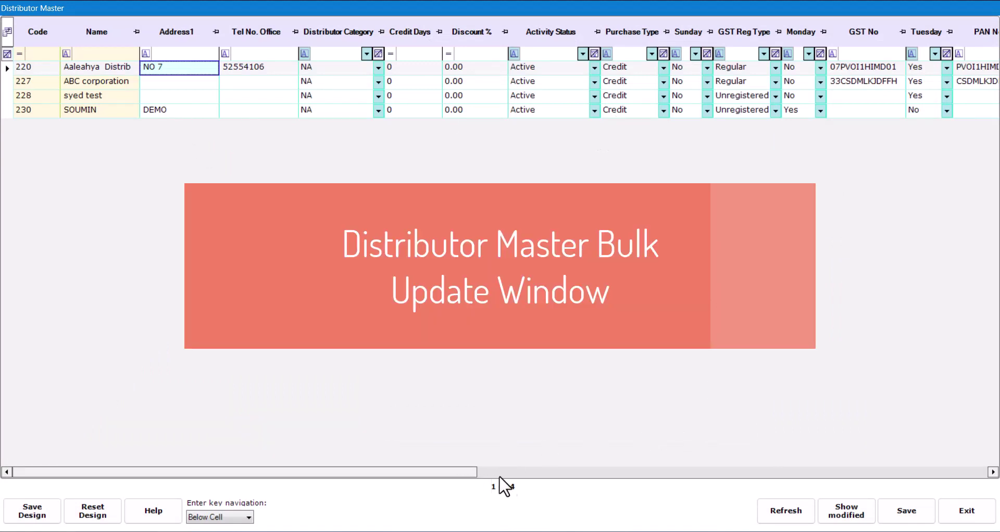
left_click_drag(472, 473, 802, 494)
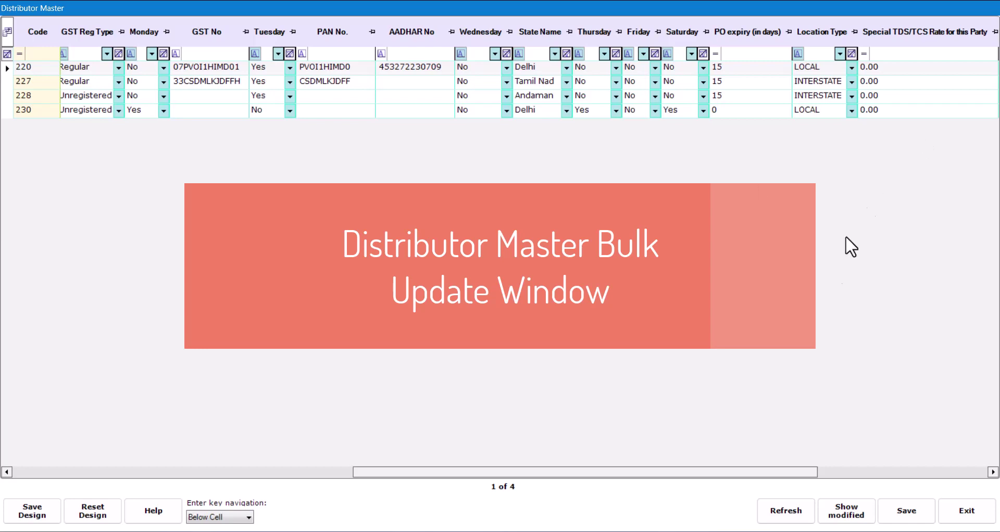
left_click_drag(782, 474, 433, 471)
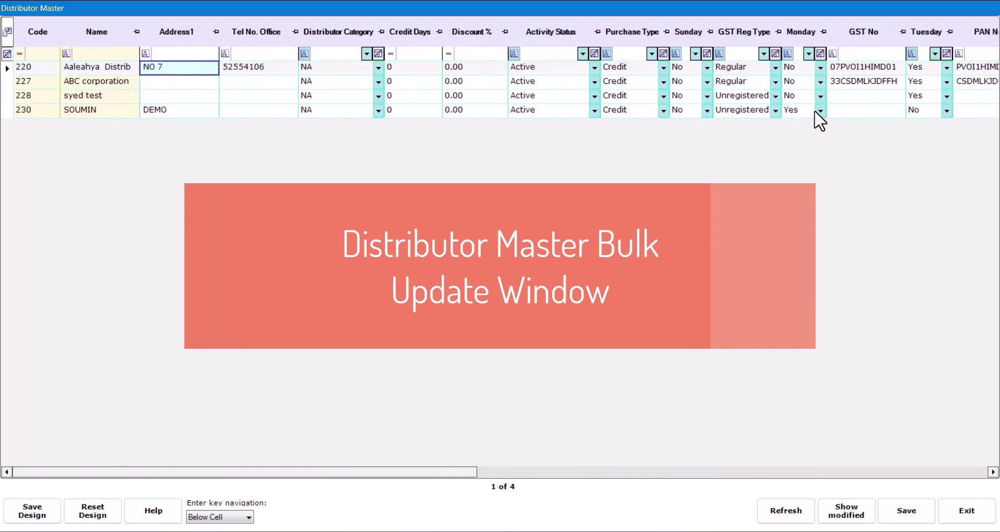
left_click(873, 473)
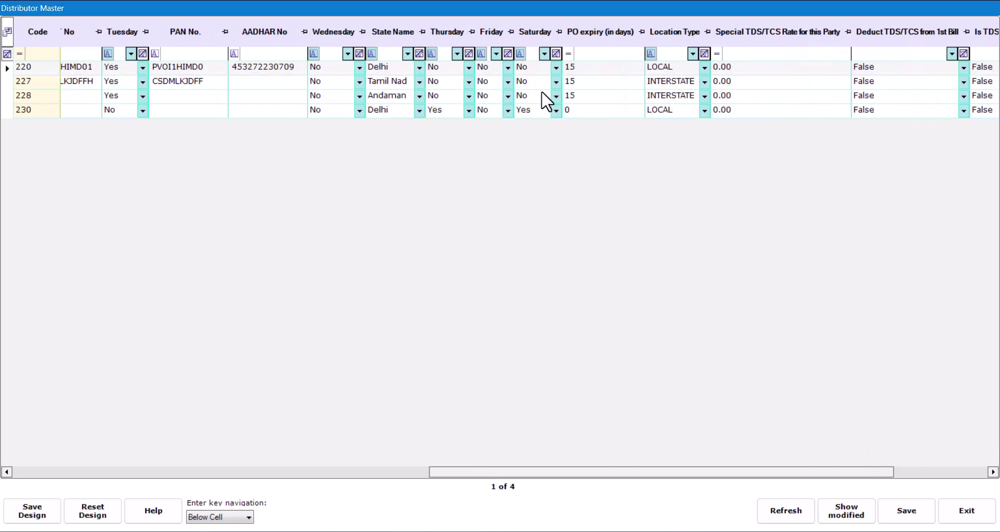
Set distributor 228's Saturday order day to Yes, save and confirm, then exit the tool
left_click(555, 97)
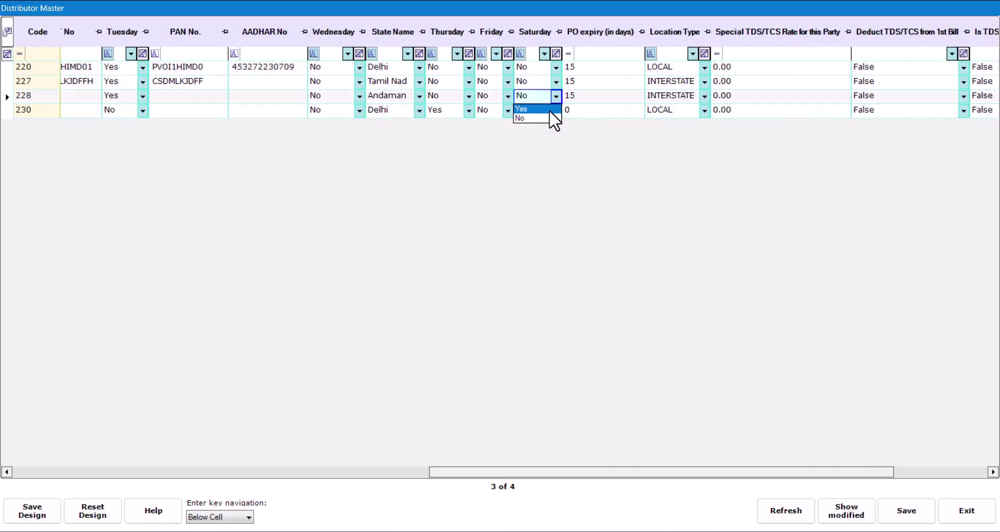
left_click(550, 111)
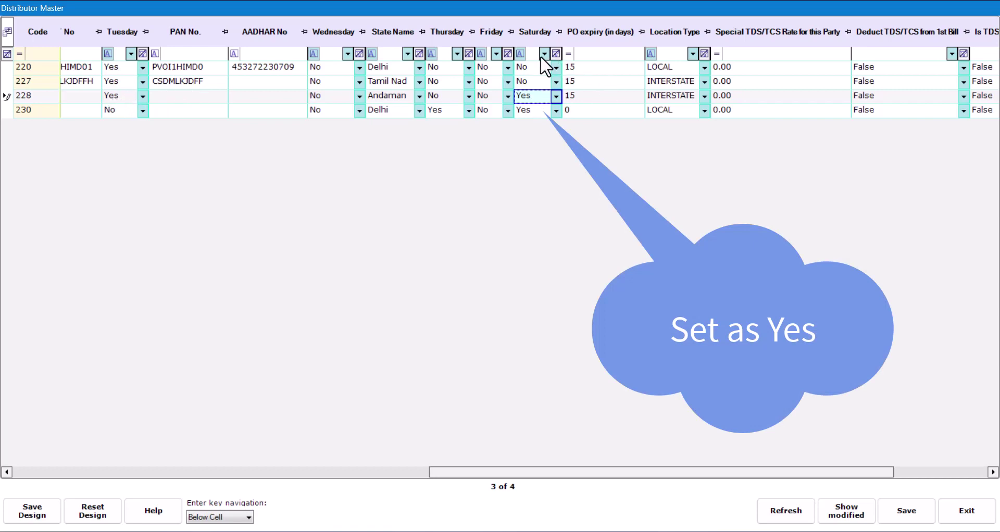
left_click(906, 513)
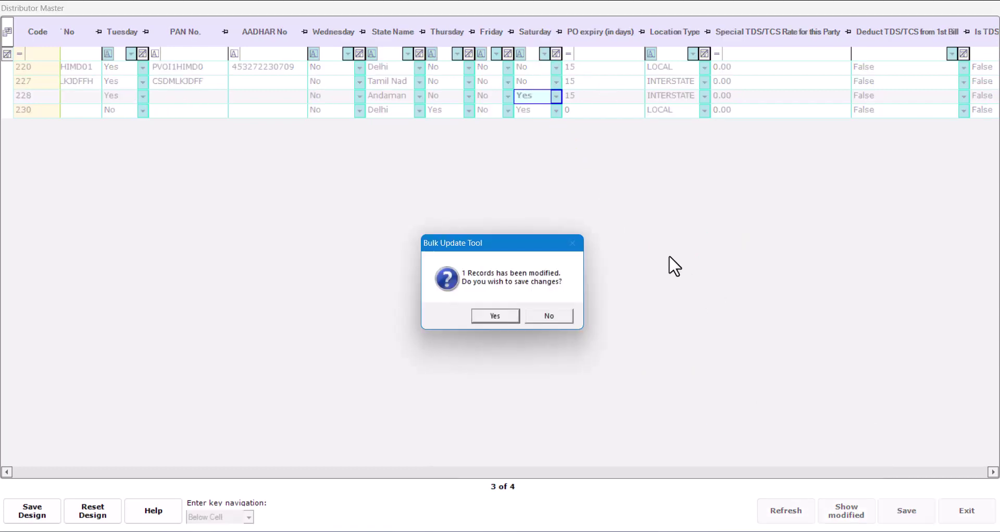
left_click(496, 315)
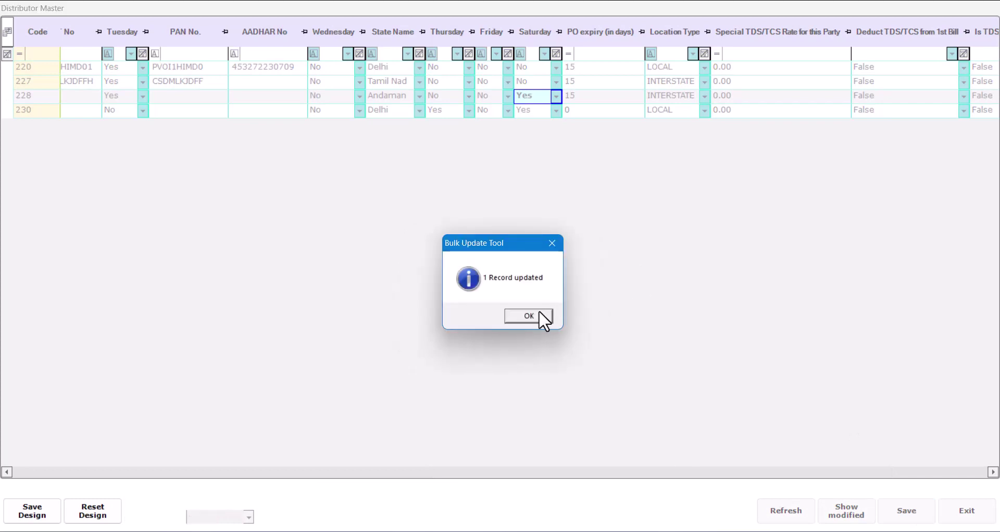
left_click(538, 315)
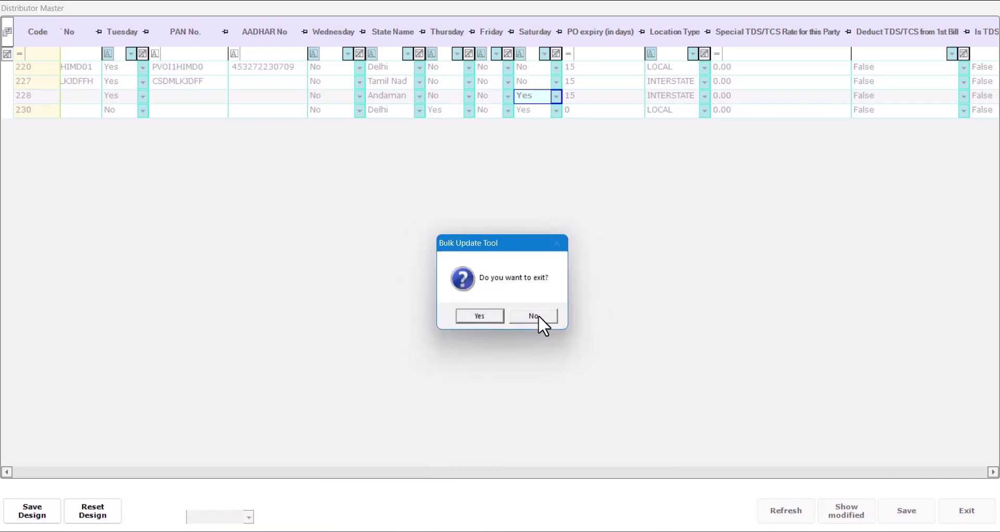
left_click(480, 312)
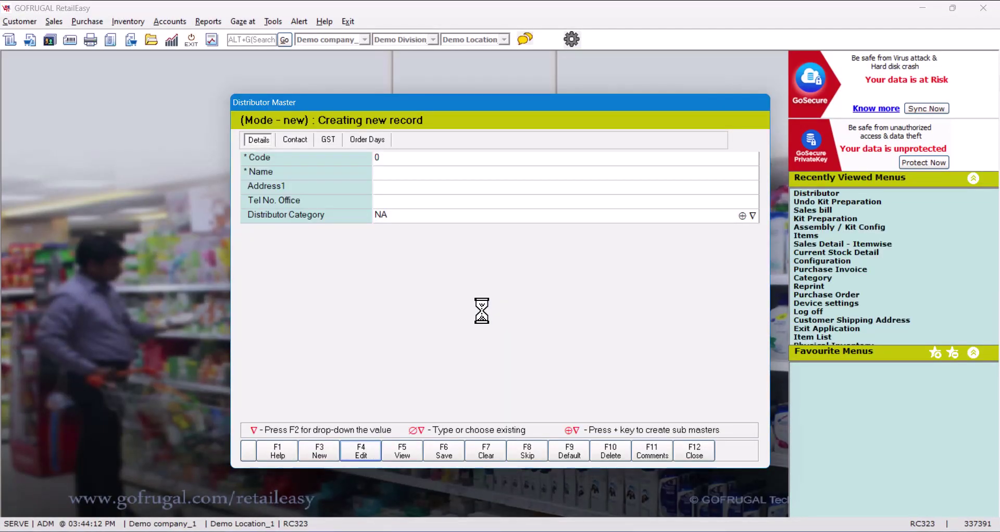
Close Distributor Master and open the Reorder filter via Inventory > Reorder > Reorder
left_click(368, 140)
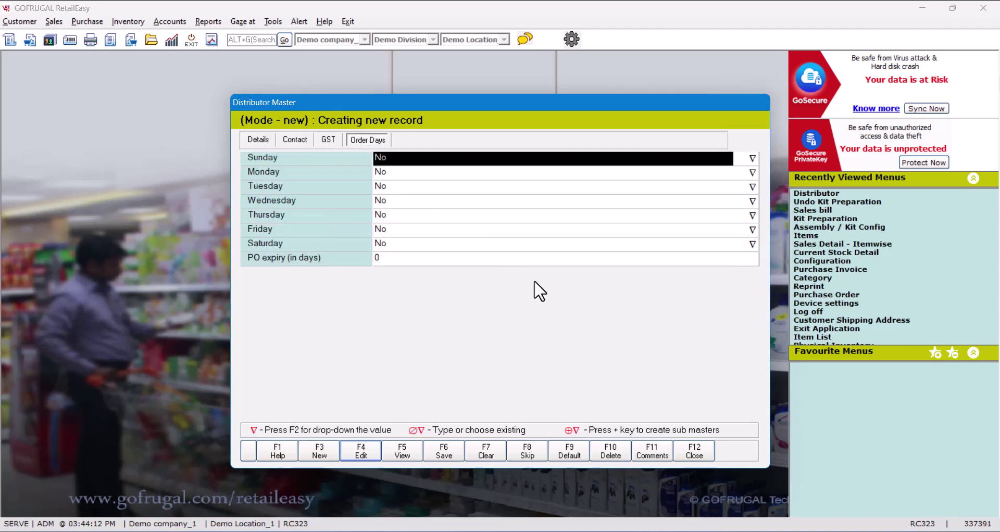
left_click(693, 451)
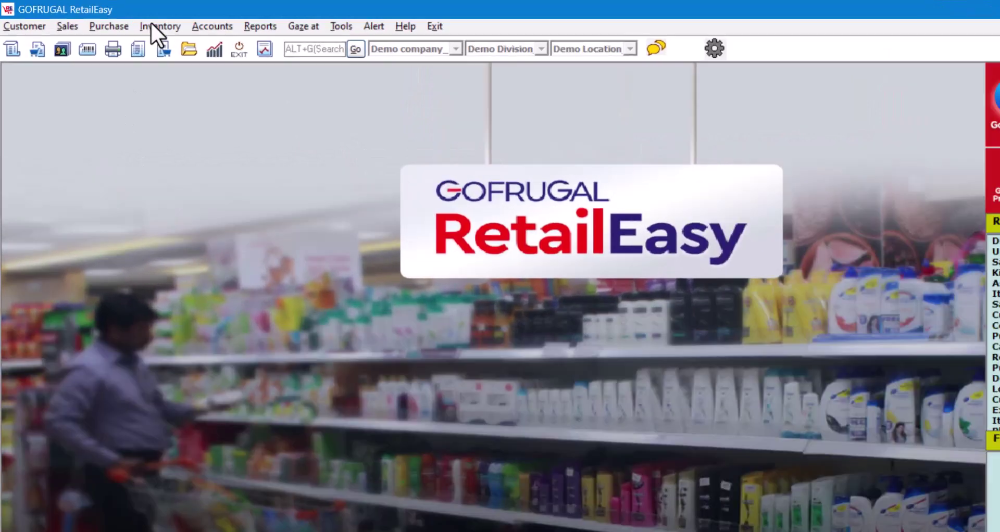
left_click(124, 22)
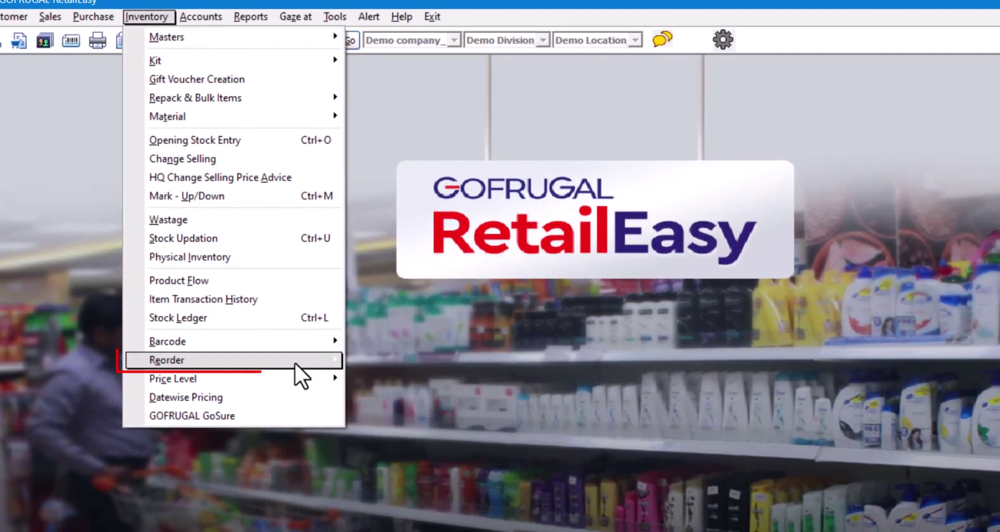
mouse_move(295, 362)
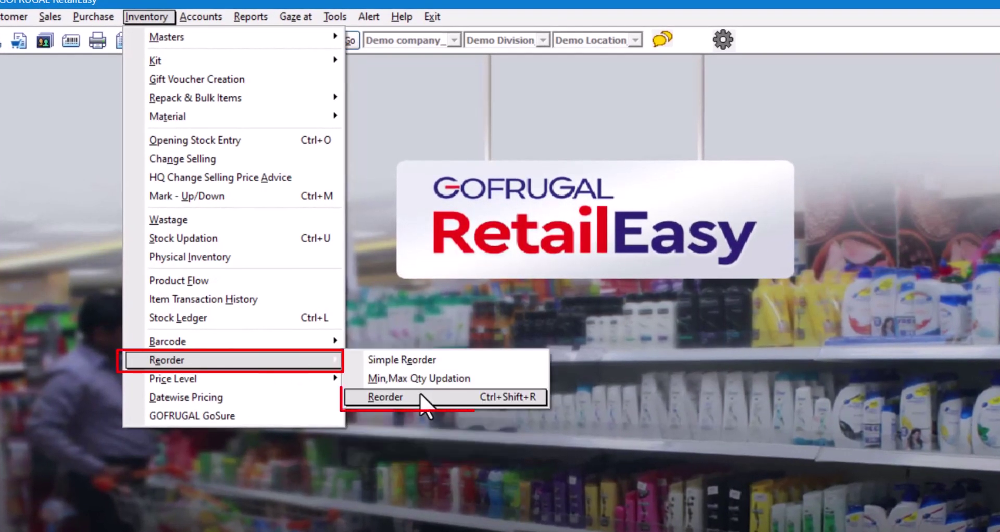
left_click(420, 395)
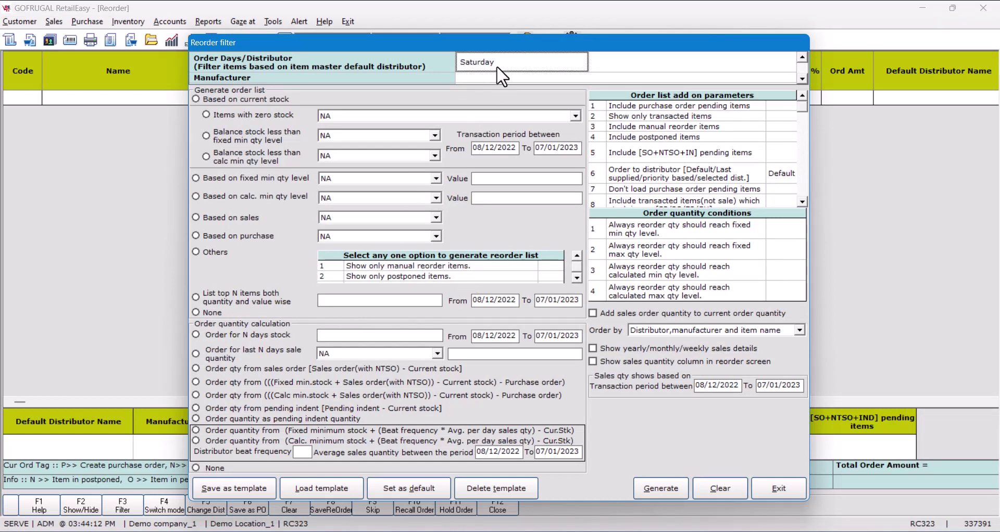
Pick distributor 230 from those ordering on Saturday
key("Tab")
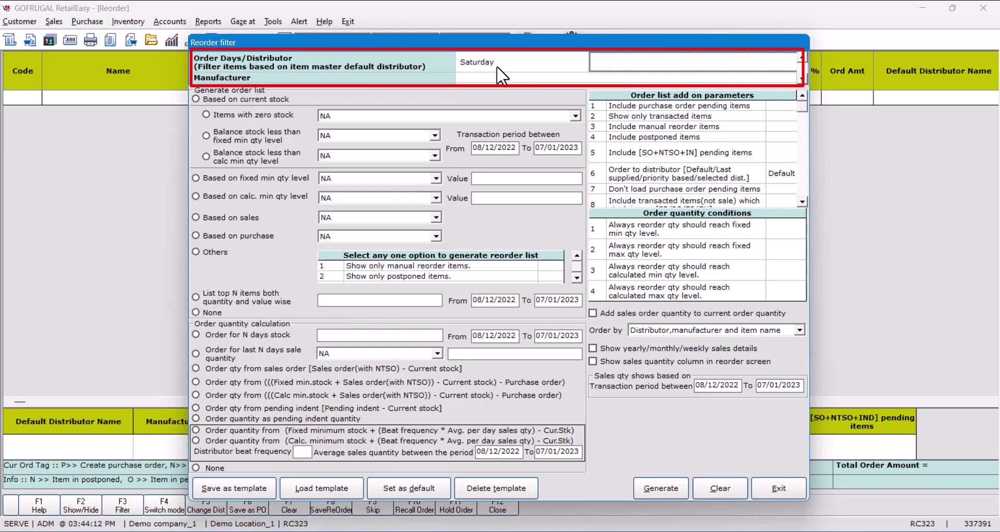
key("Return")
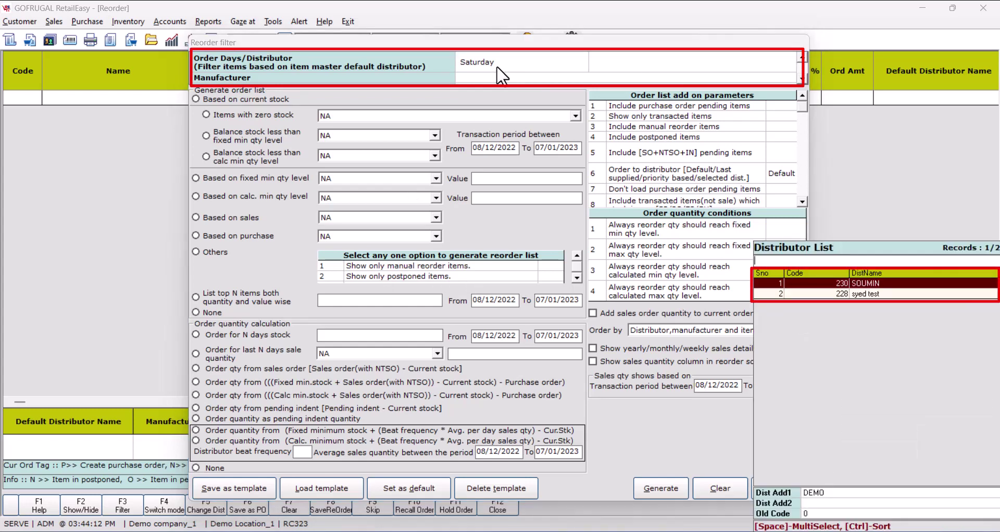
key("Return")
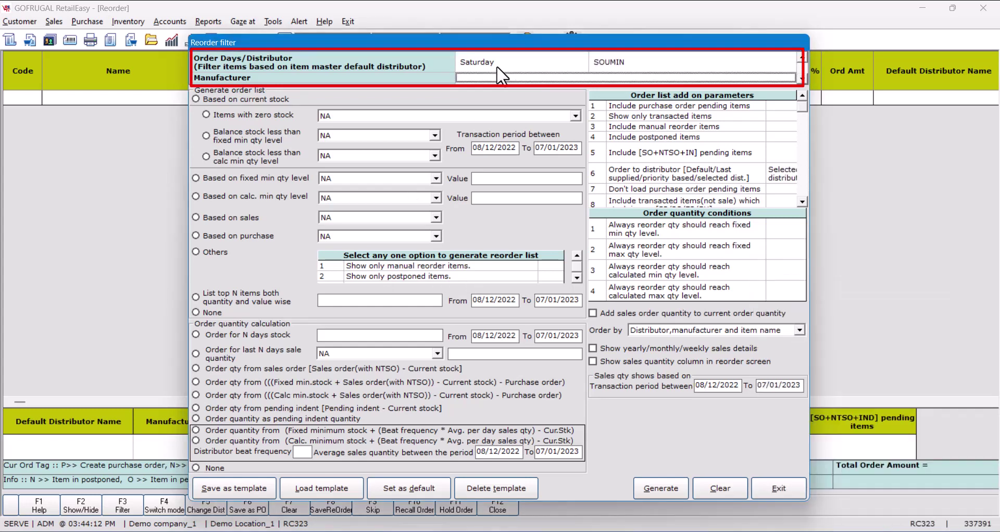
Change the Reorder filter's order day to Thursday
left_click(497, 66)
key("Delete")
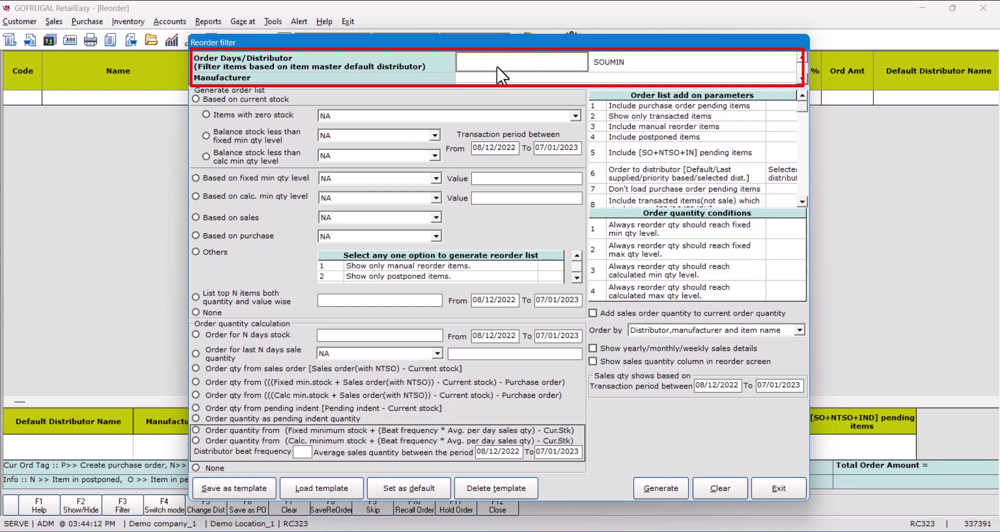
key("Return")
key("Down")
key("Down")
key("Down")
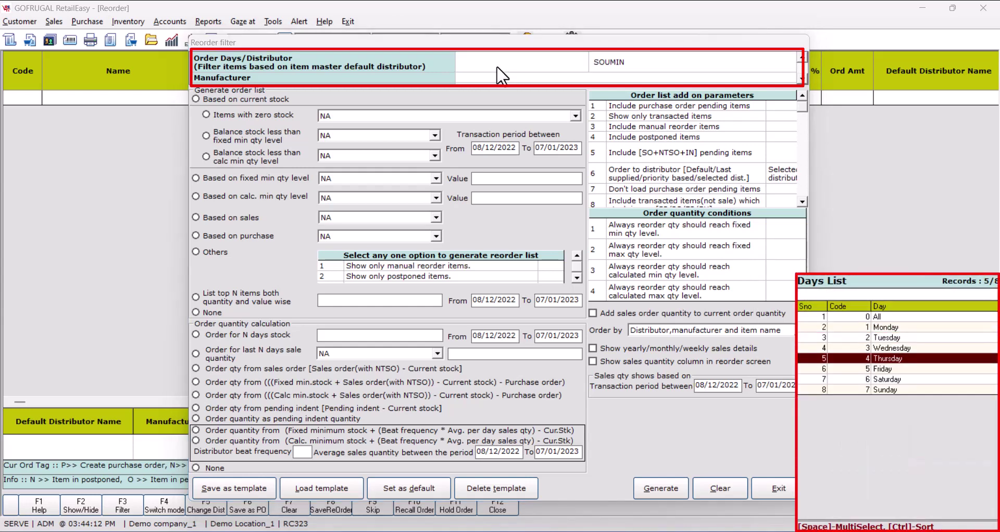
key("Return")
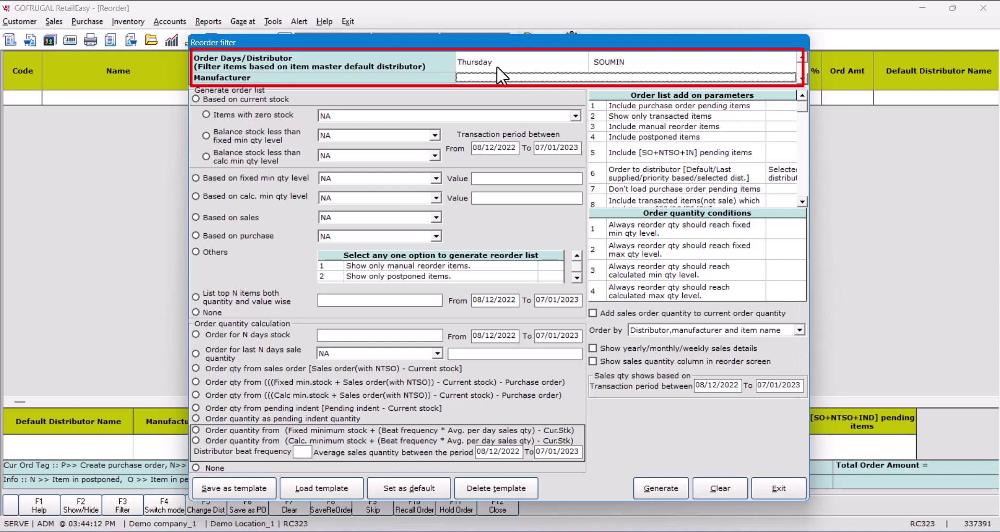
Change the order day to Sunday and look up distributors, finding none
left_click(497, 66)
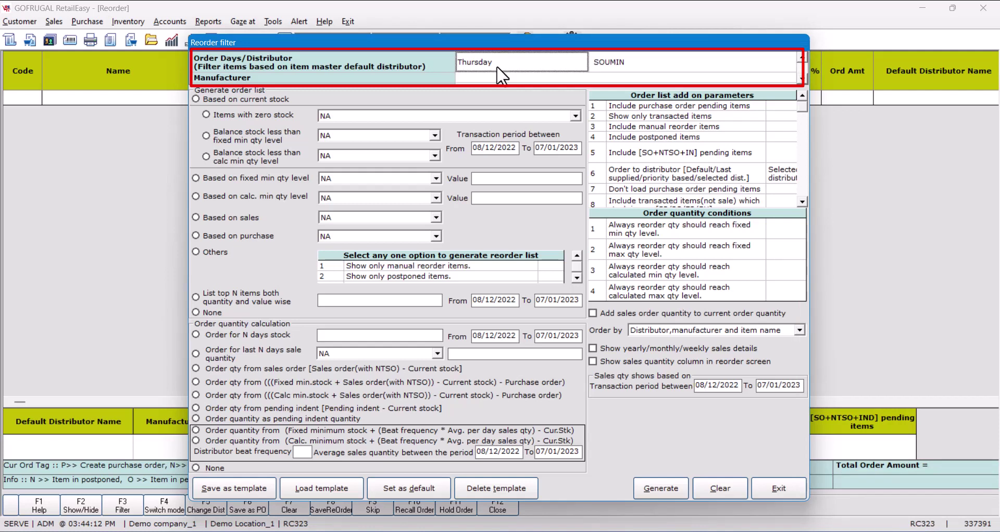
key("Delete")
key("Return")
key("Down")
key("Down")
key("Down")
key("Down")
key("Down")
key("Down")
key("Return")
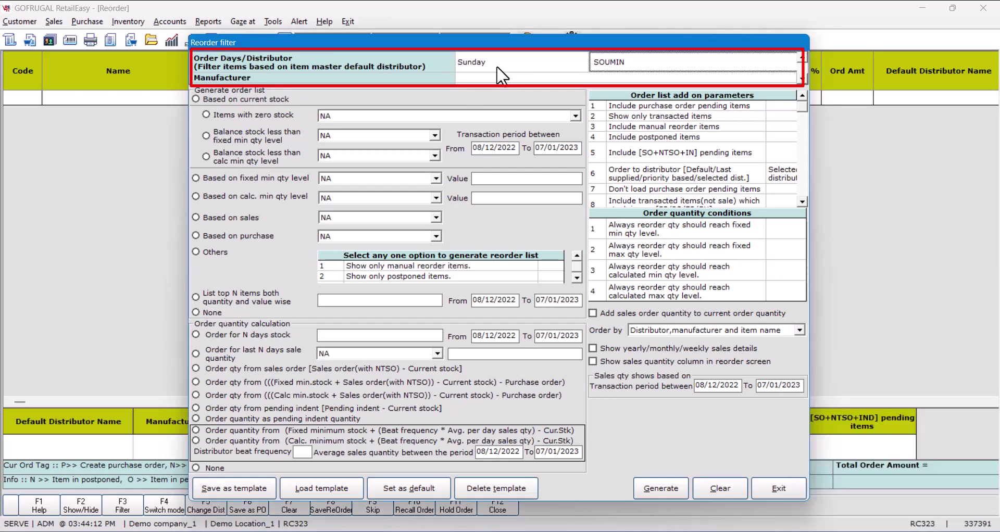
key("Delete")
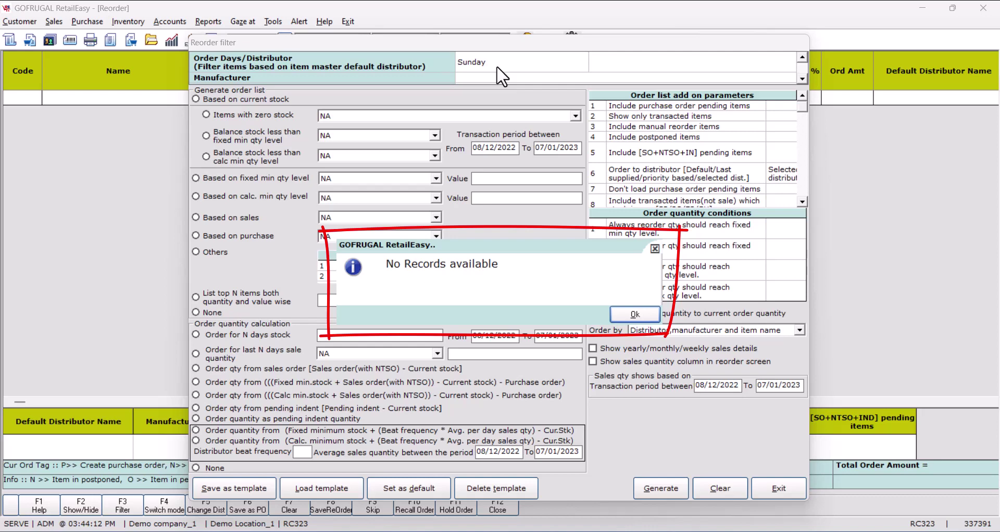
Set the Reorder filter to Monday with distributor 230, then exit the filter
key("Return")
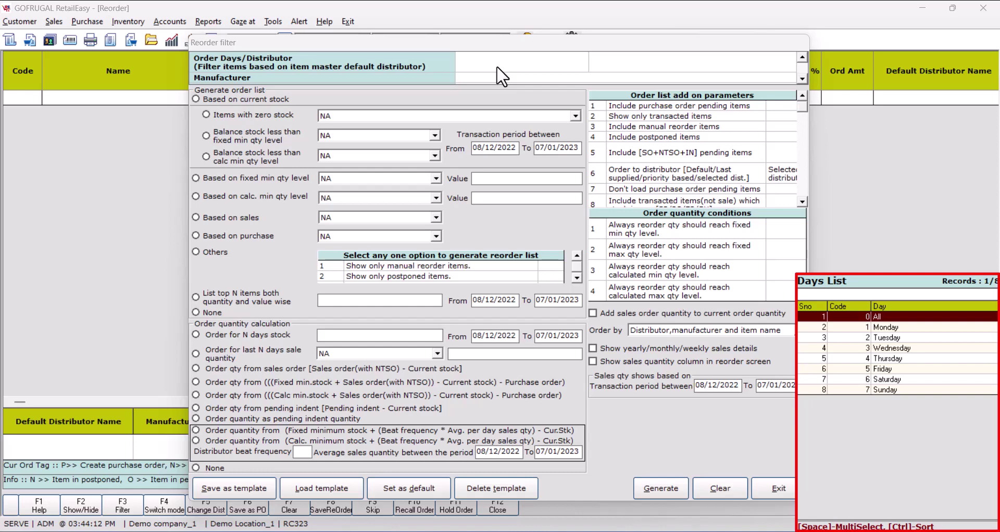
key("Down")
key("Down")
key("Down")
key("Up")
key("Up")
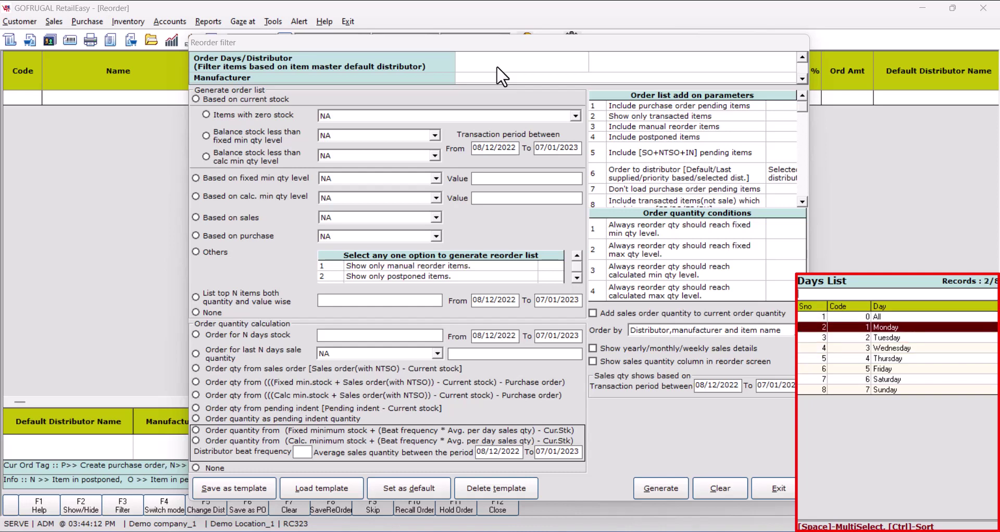
key("Return")
key("Return")
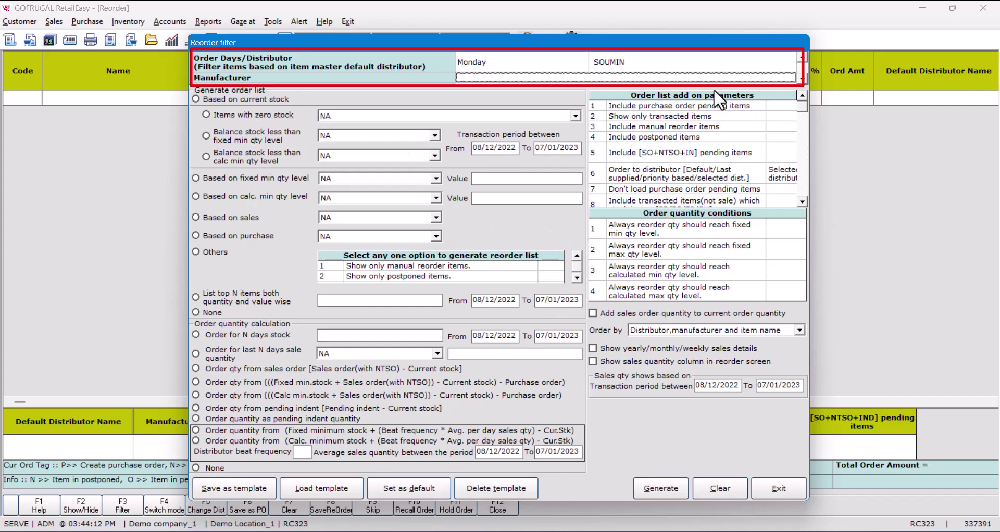
left_click(779, 489)
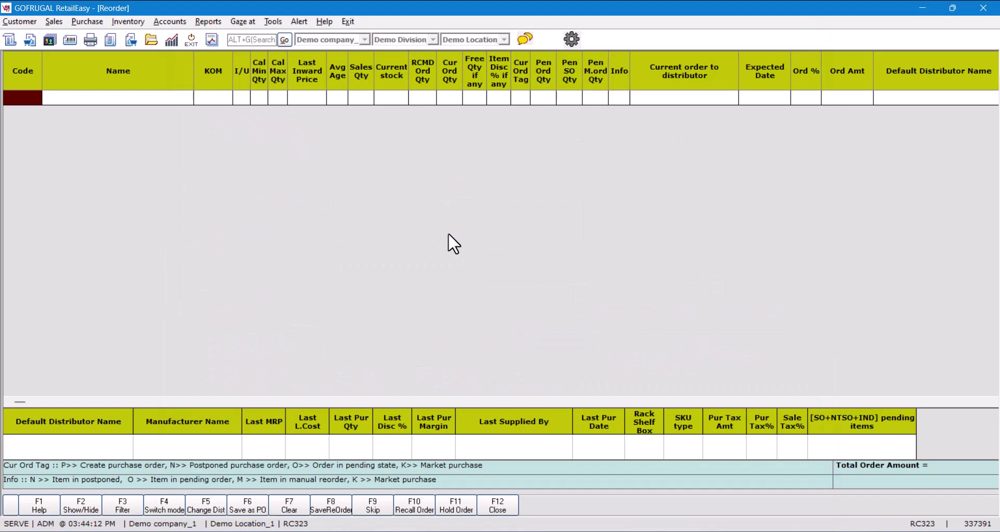